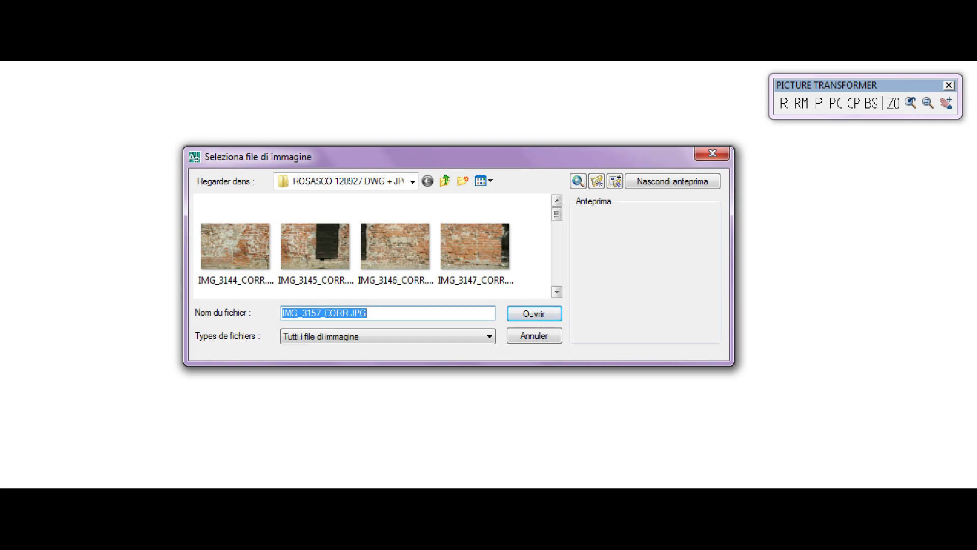
- Insert the brick-wall photo IMG_3157_CORR.JPG from the file browser thumbnails
{"action": "scroll", "coordinate": [905, 195], "scroll_direction": "down", "scroll_amount": 1}
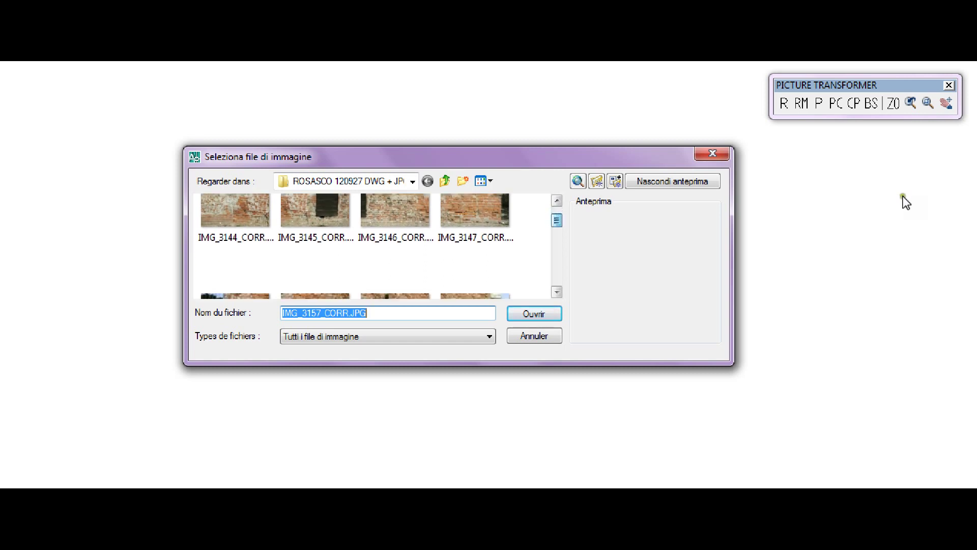
{"action": "scroll", "coordinate": [906, 195], "scroll_direction": "down", "scroll_amount": 1}
{"action": "scroll", "coordinate": [906, 195], "scroll_direction": "down", "scroll_amount": 1}
{"action": "scroll", "coordinate": [906, 195], "scroll_direction": "down", "scroll_amount": 1}
{"action": "scroll", "coordinate": [356, 244], "scroll_direction": "down", "scroll_amount": 1}
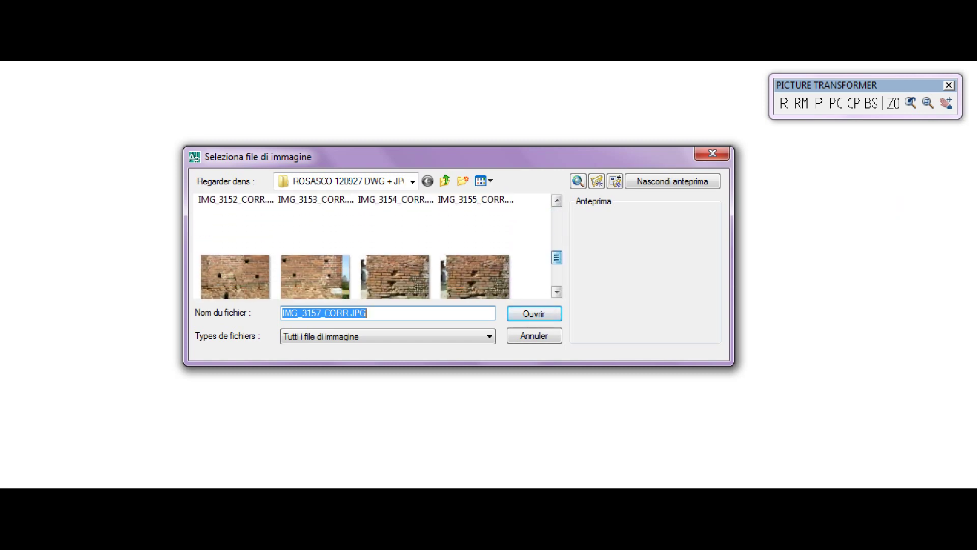
{"action": "left_click", "coordinate": [315, 252]}
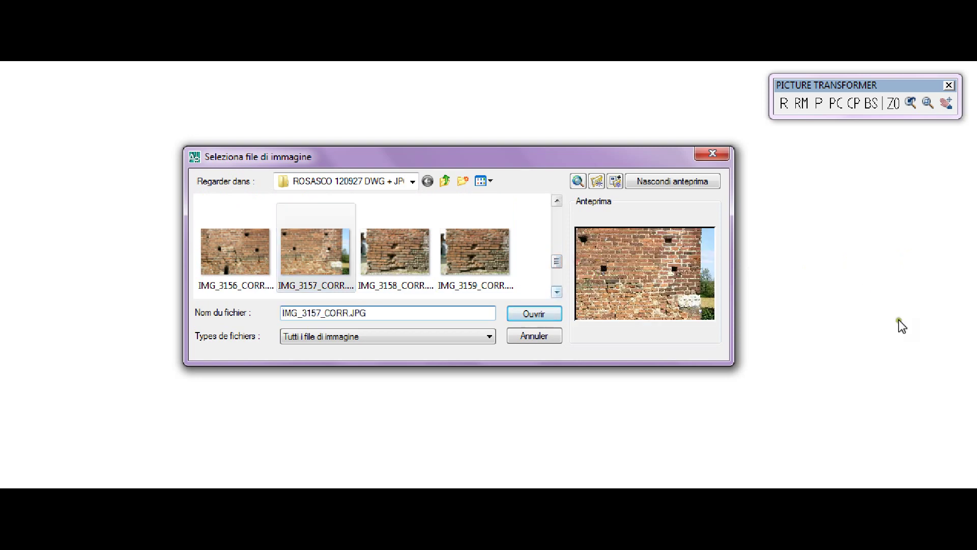
{"action": "key", "text": "Return"}
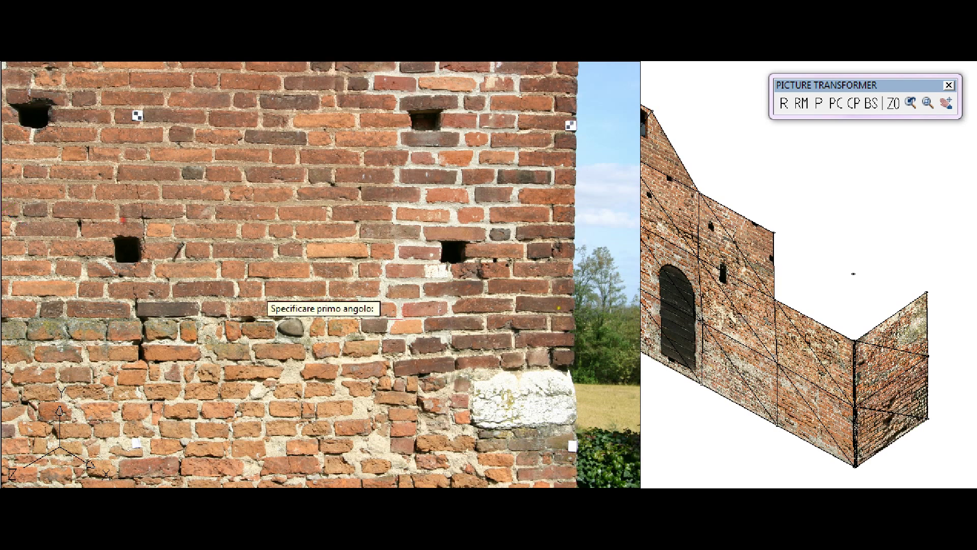
- Pick the lower-right and lower-left white marker centres as control points, zooming onto each
{"action": "left_click", "coordinate": [575, 443]}
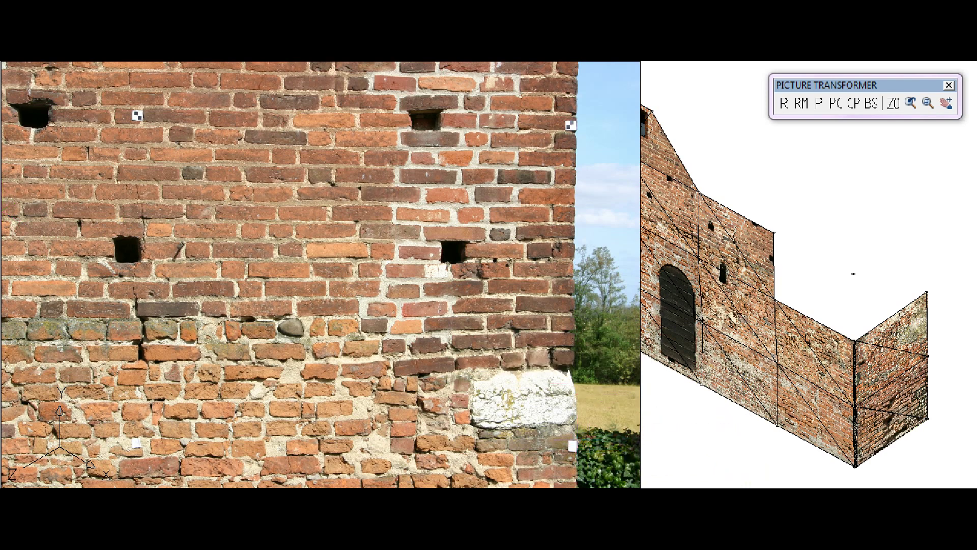
{"action": "left_click", "coordinate": [559, 461]}
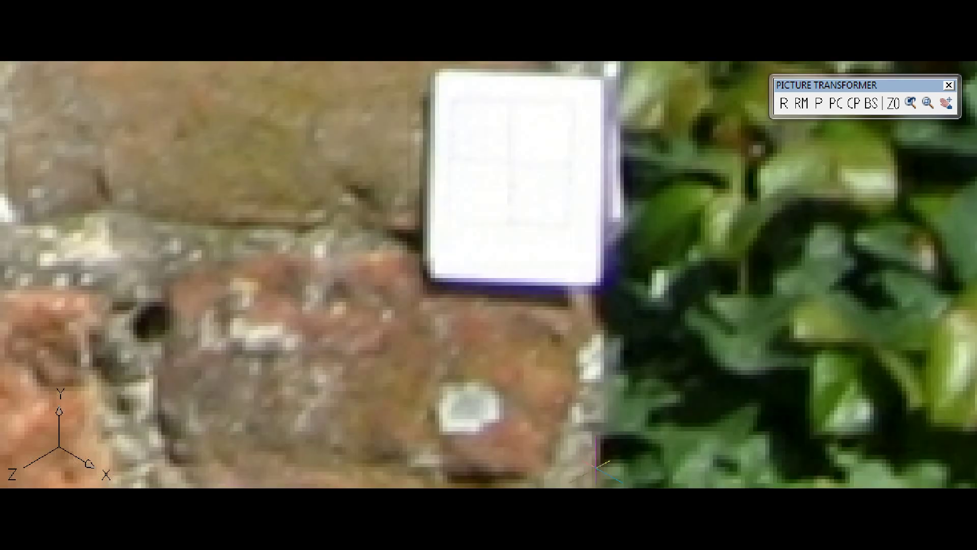
{"action": "left_click", "coordinate": [510, 164]}
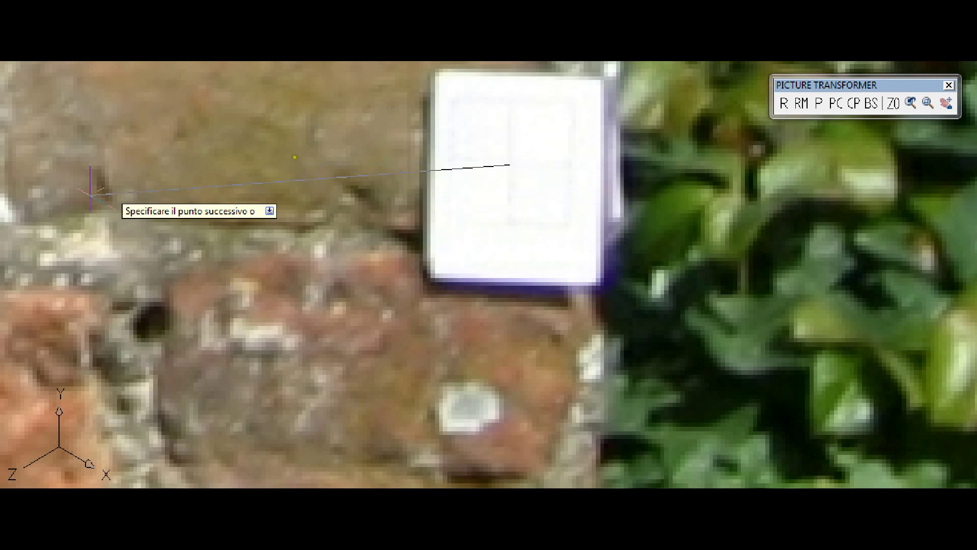
{"action": "left_click", "coordinate": [124, 238]}
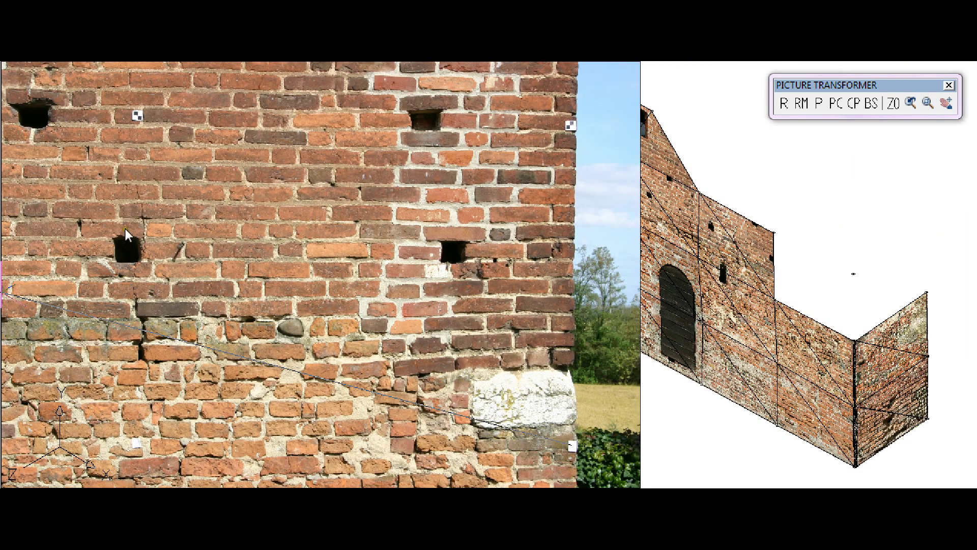
{"action": "key", "text": "Return"}
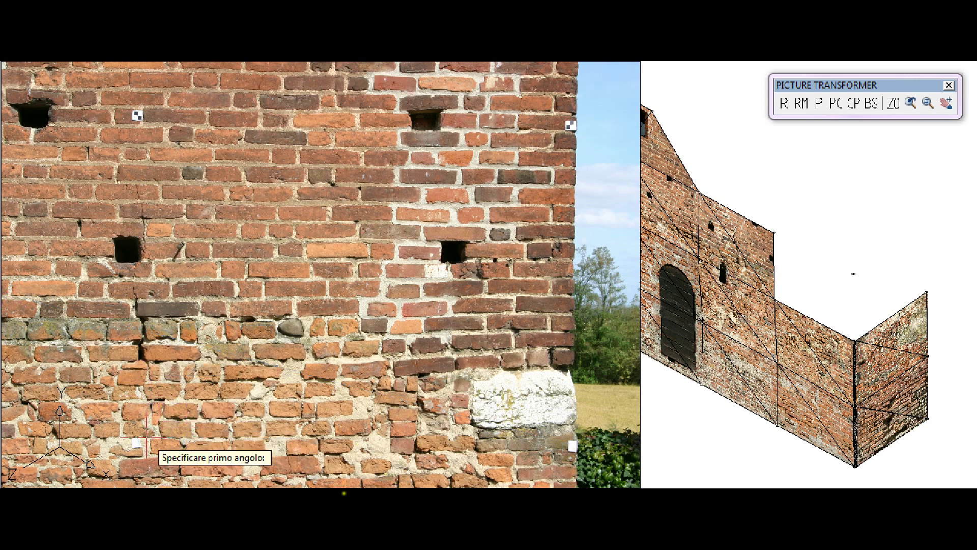
{"action": "left_click", "coordinate": [144, 437]}
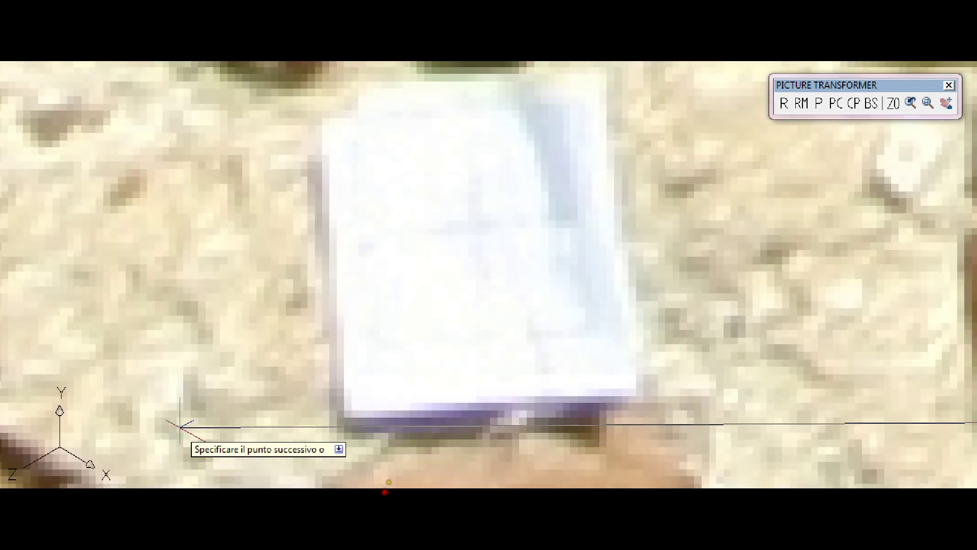
{"action": "left_click", "coordinate": [472, 227]}
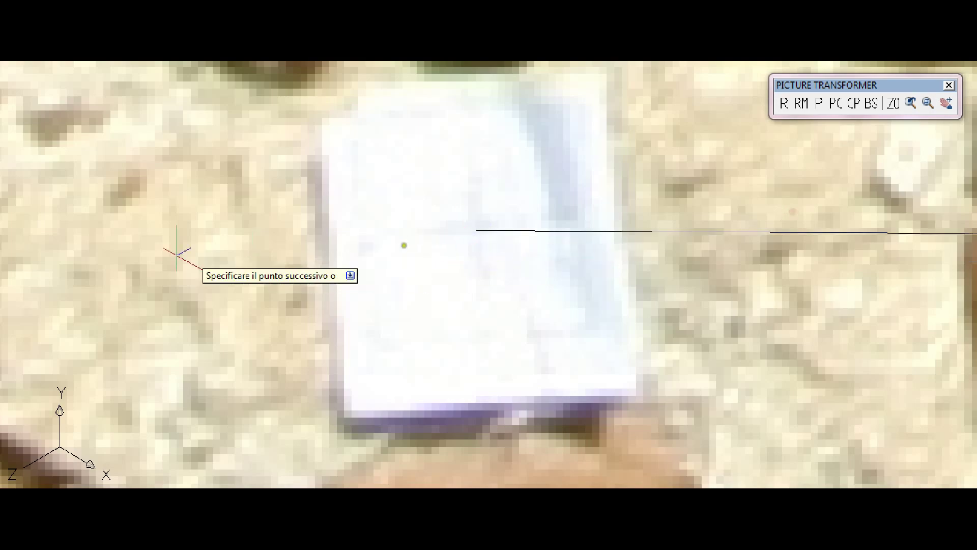
{"action": "middle_click", "coordinate": [129, 242]}
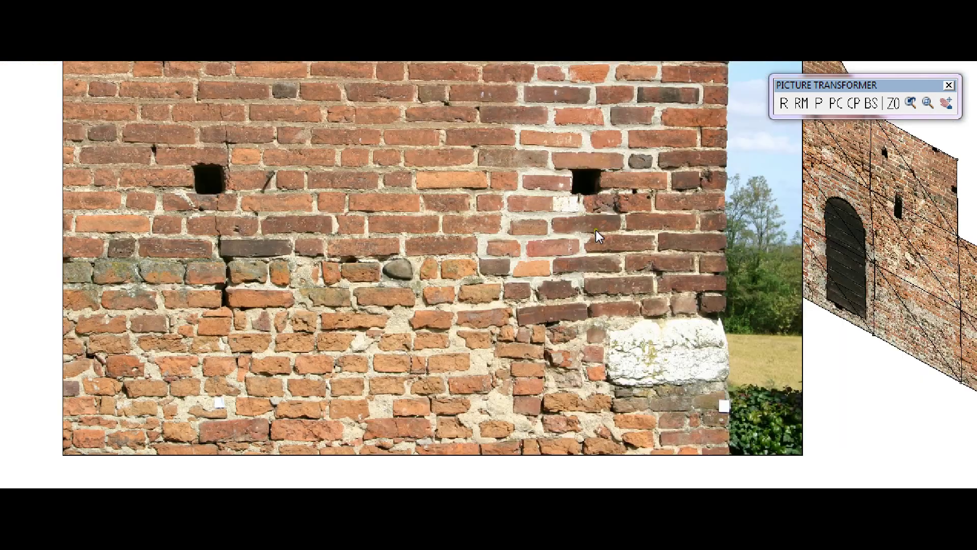
{"action": "key", "text": "Escape"}
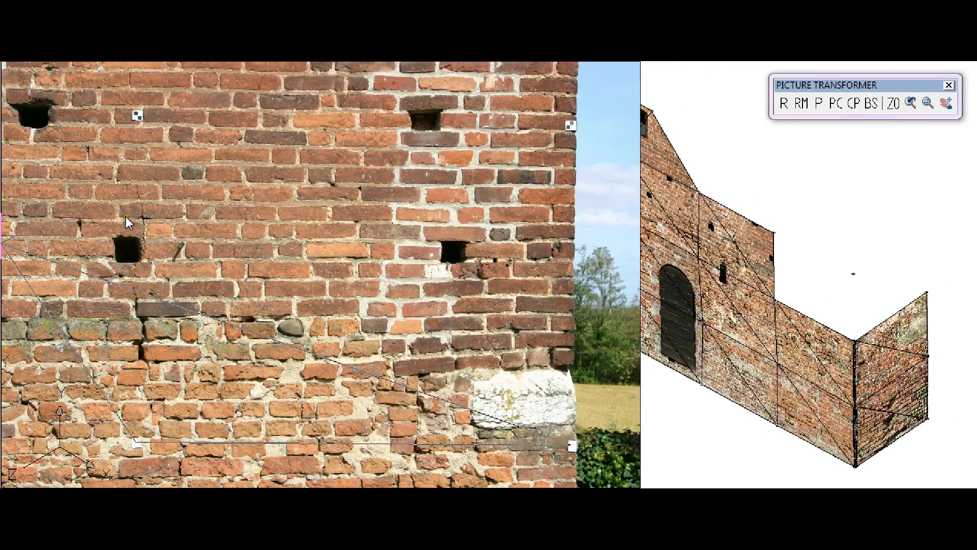
- Pick the upper-left marker centre to finish the transform, then view the brick triangle
{"action": "type", "text": "rec"}
{"action": "key", "text": "Return"}
{"action": "left_click", "coordinate": [156, 108]}
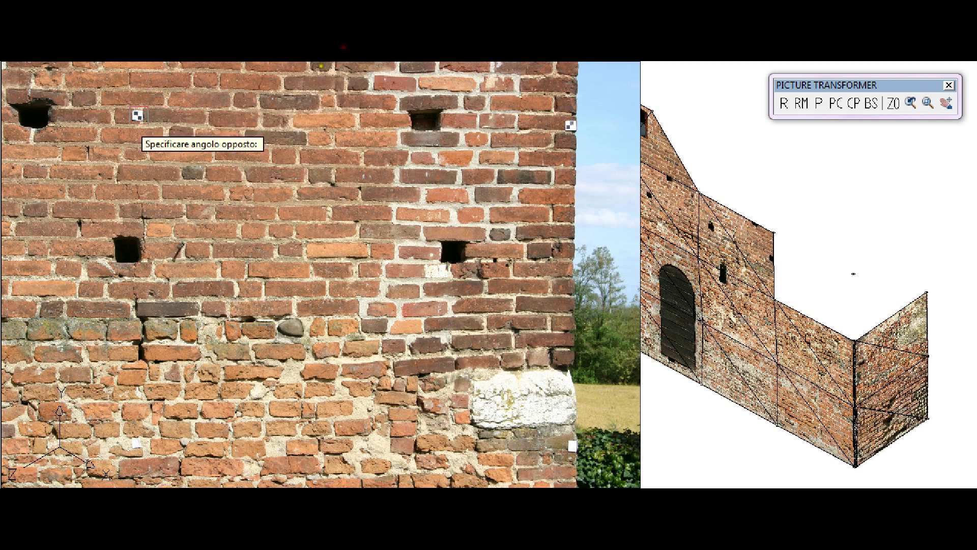
{"action": "left_click", "coordinate": [121, 124]}
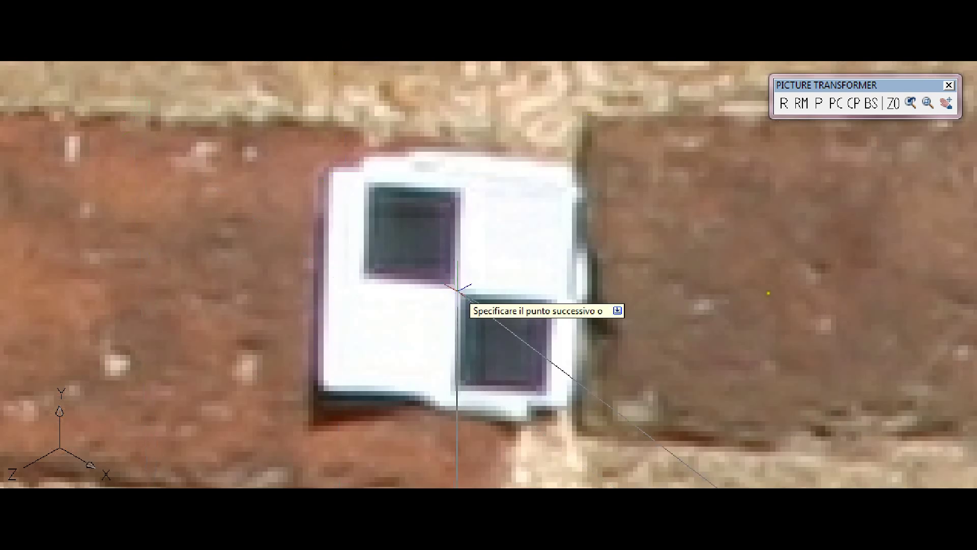
{"action": "left_click", "coordinate": [448, 290]}
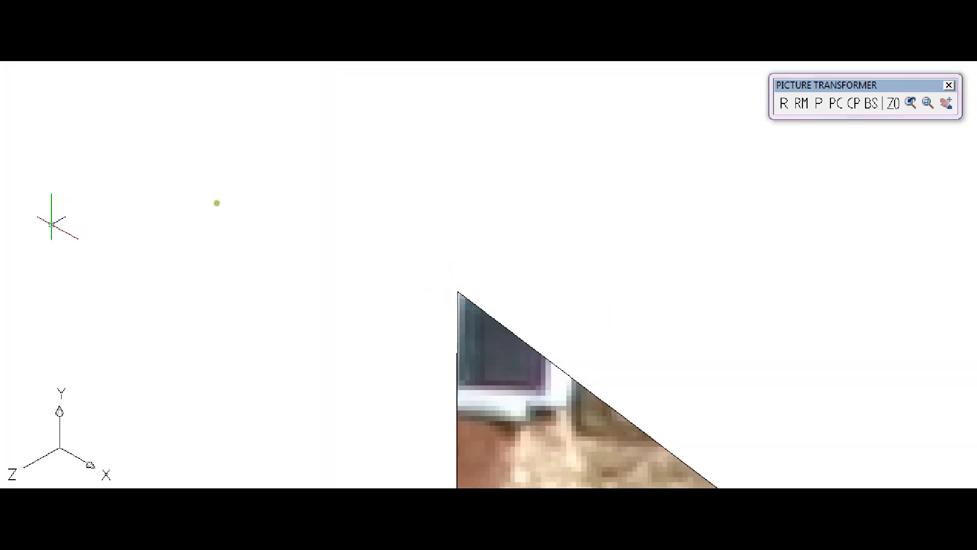
{"action": "left_click", "coordinate": [132, 239]}
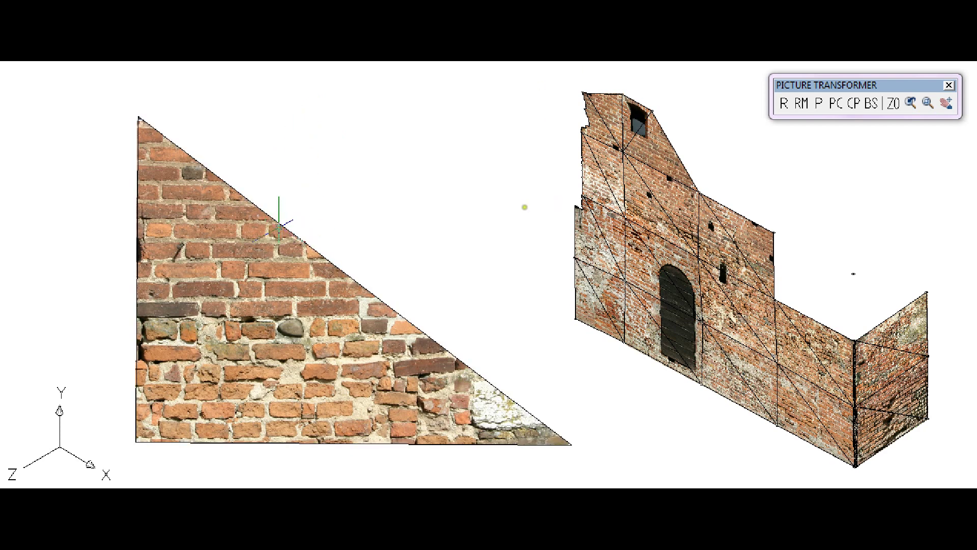
- Select the triangular brick patch as the image to align onto the wall
{"action": "left_click", "coordinate": [281, 224]}
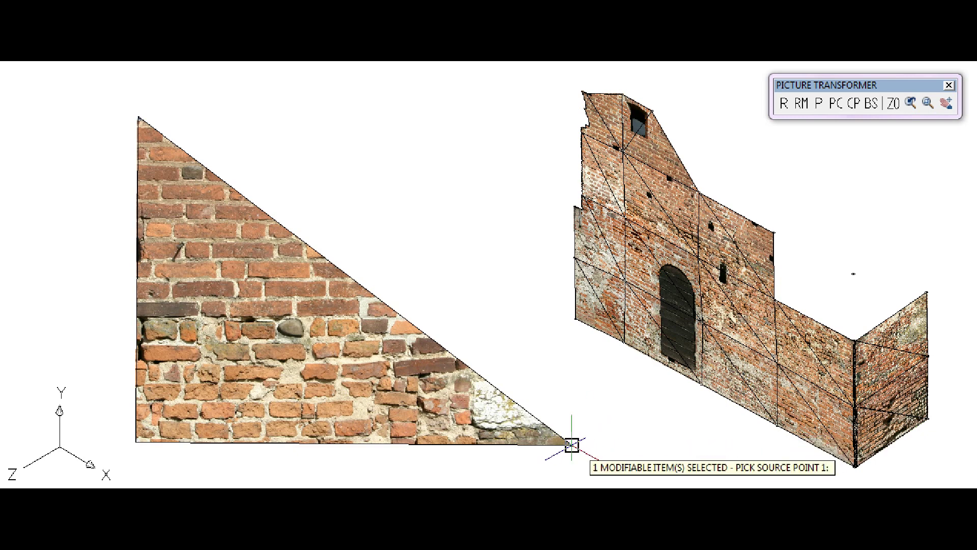
- Align the triangle's three corners to the wall's corner, step corner and upper gable corner
{"action": "left_click", "coordinate": [571, 444]}
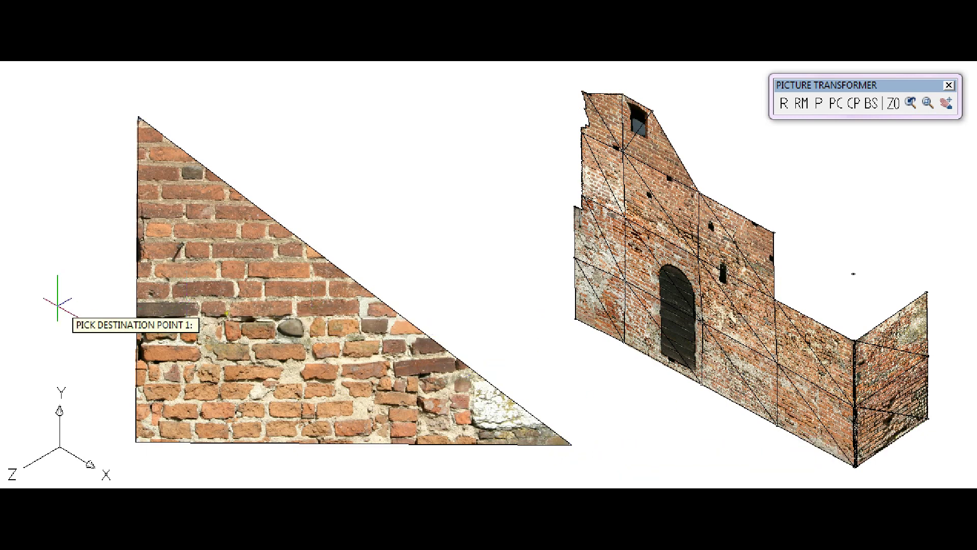
{"action": "type", "text": "di"}
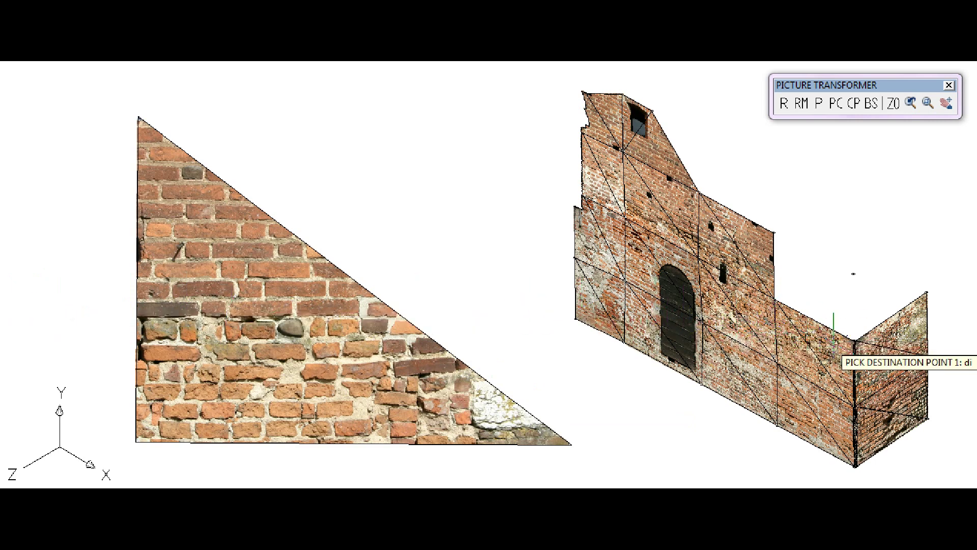
{"action": "left_click", "coordinate": [854, 340]}
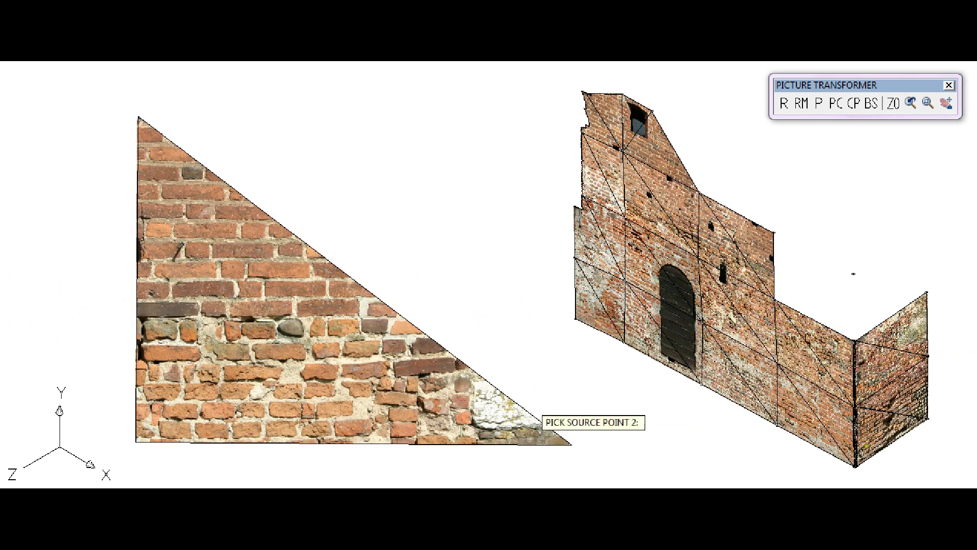
{"action": "left_click", "coordinate": [158, 442]}
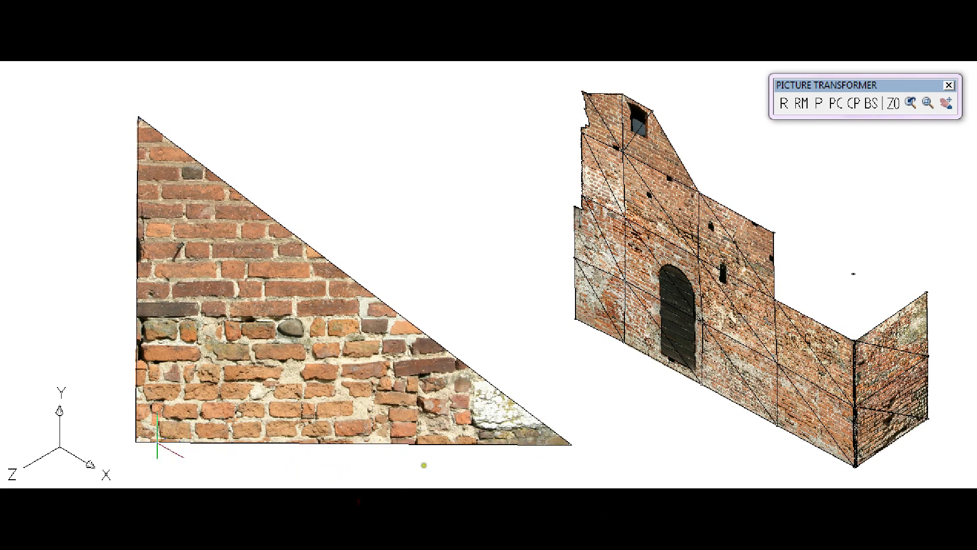
{"action": "left_click", "coordinate": [778, 299]}
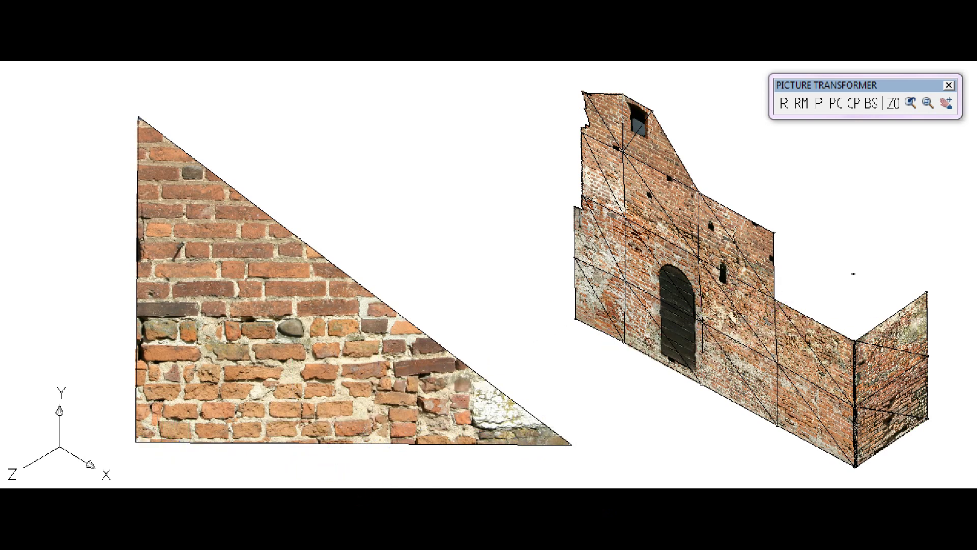
{"action": "left_click", "coordinate": [137, 116]}
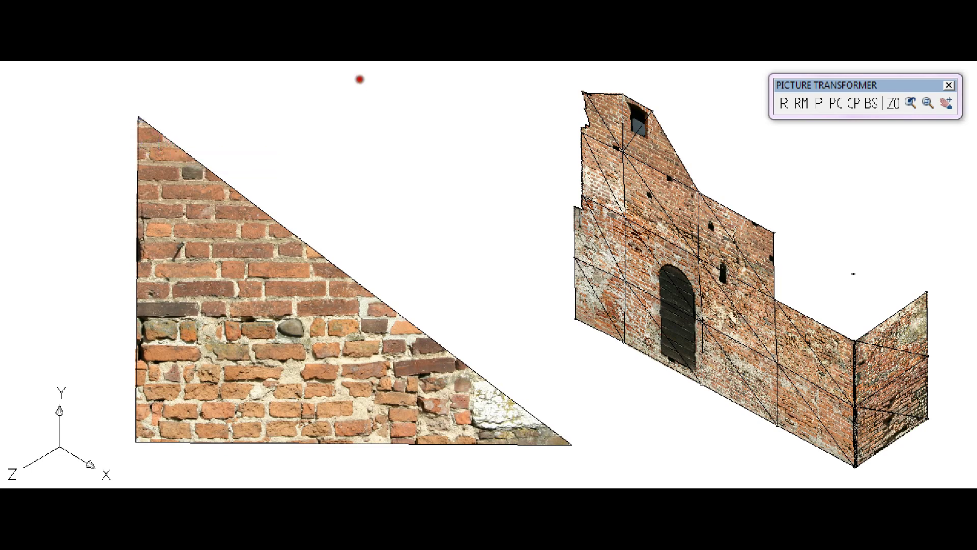
{"action": "left_click", "coordinate": [774, 233]}
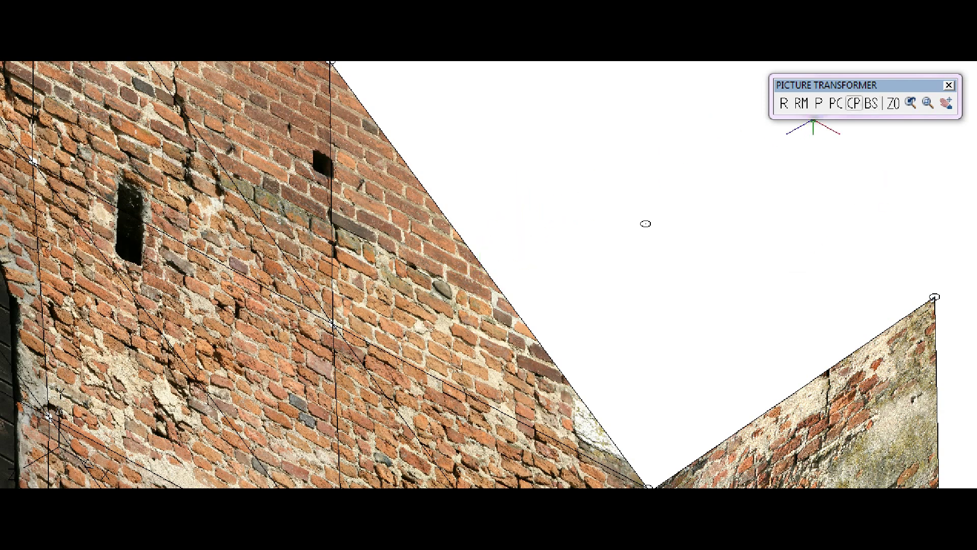
- Duplicate the brick-wall photo in place with CP and select the new copy
{"action": "left_click", "coordinate": [854, 104]}
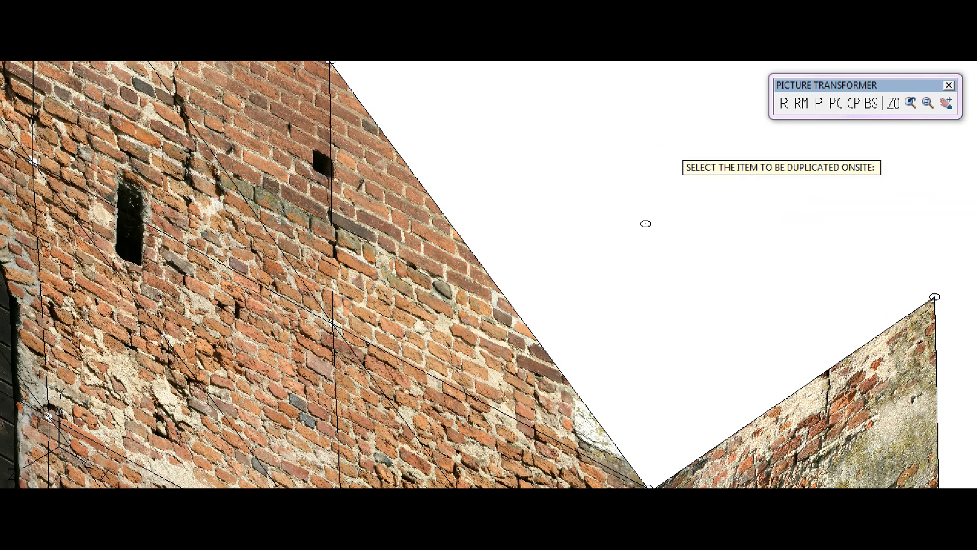
{"action": "left_click", "coordinate": [798, 252]}
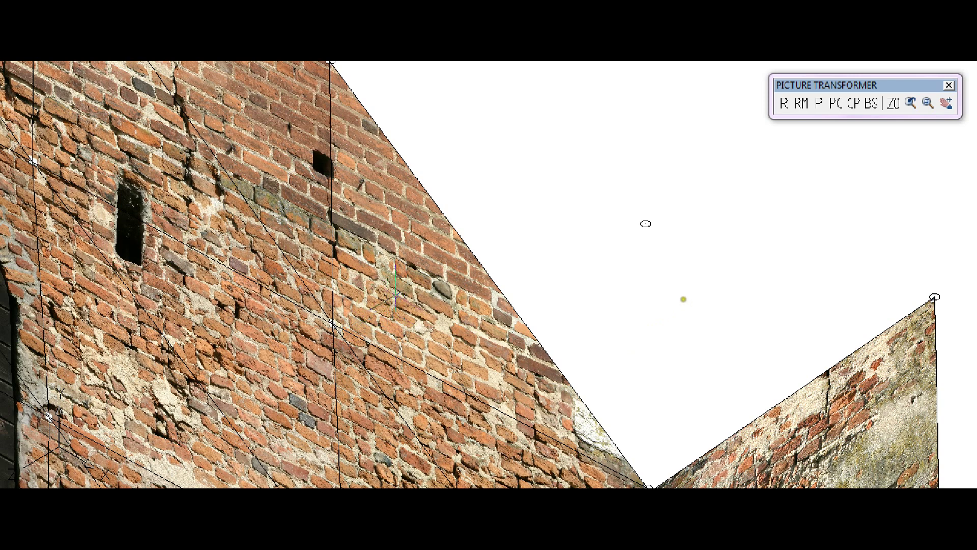
{"action": "left_click", "coordinate": [360, 326]}
- Stretch the copied photo's corner grip up and right into the empty gable area
{"action": "left_click", "coordinate": [332, 323]}
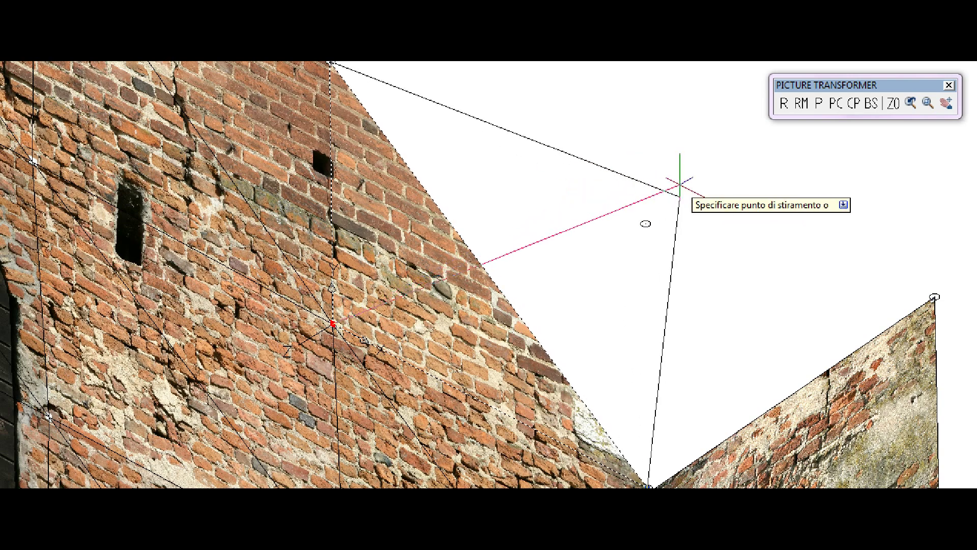
{"action": "left_click", "coordinate": [683, 200]}
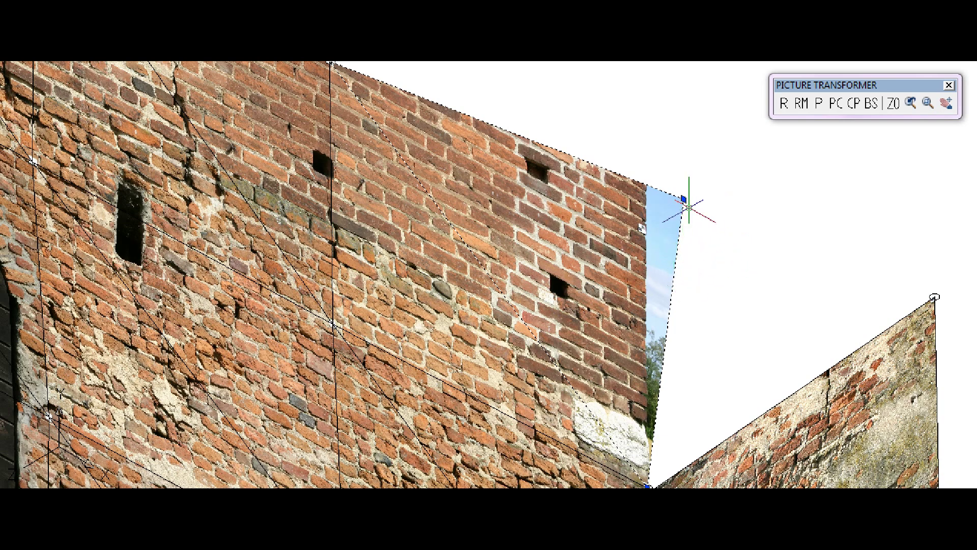
{"action": "left_click", "coordinate": [683, 199]}
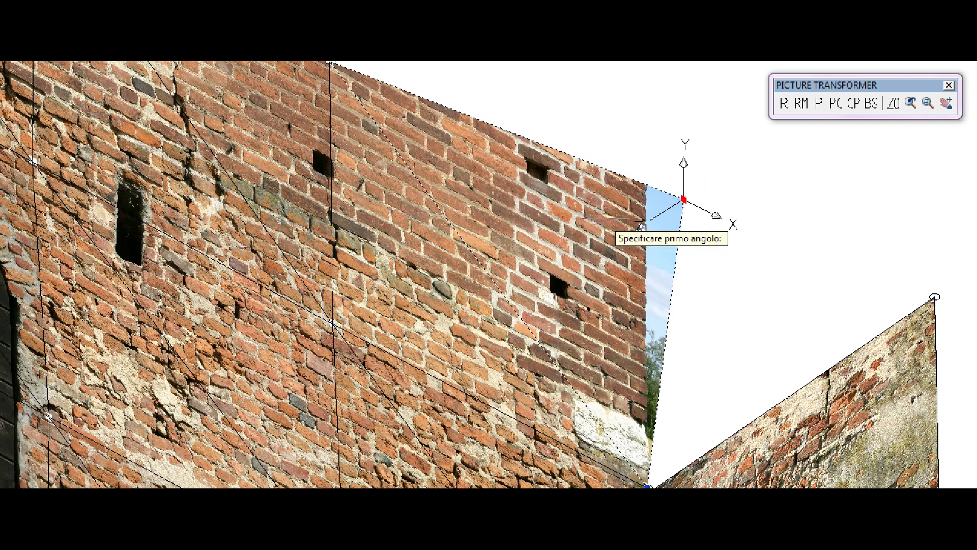
- Drag the copy's corner grip to its final point so its right edge stands vertical
{"action": "left_click", "coordinate": [641, 227]}
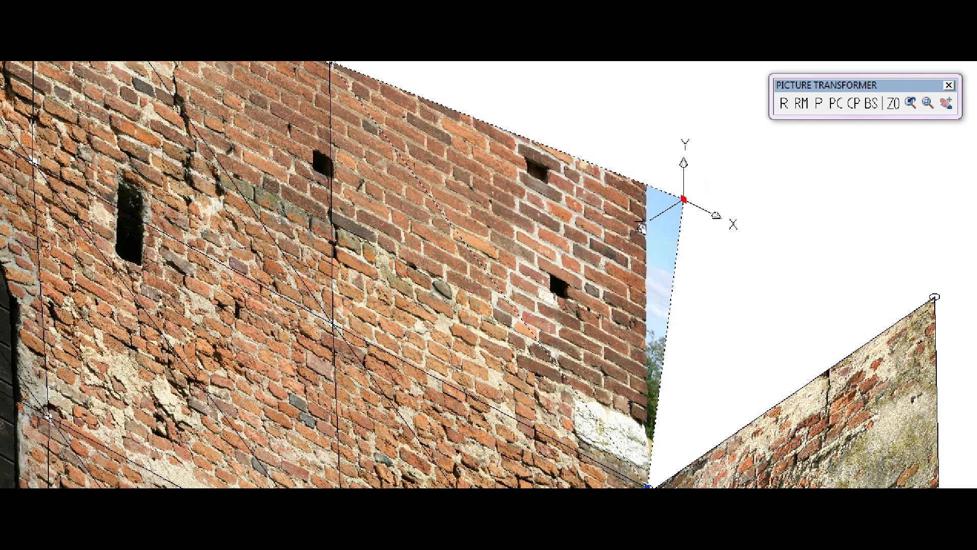
{"action": "left_click", "coordinate": [644, 230]}
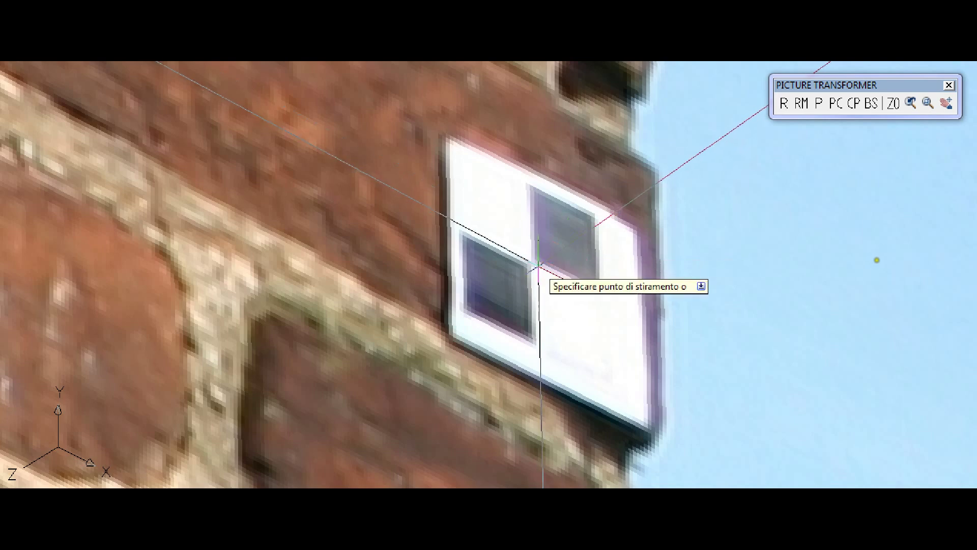
{"action": "left_click", "coordinate": [871, 257]}
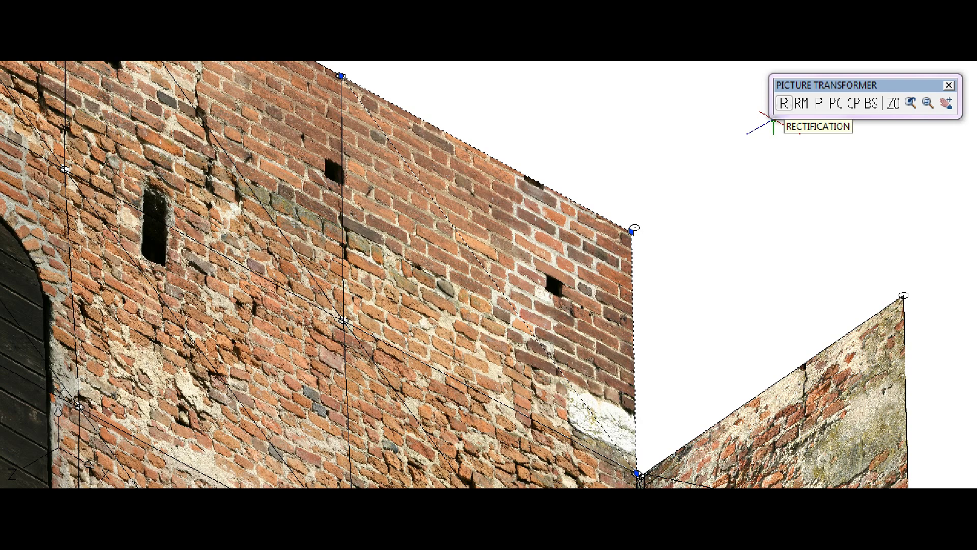
- Rectify the copy, pairing its top-right corner with the wall's top corner
{"action": "left_click", "coordinate": [784, 104]}
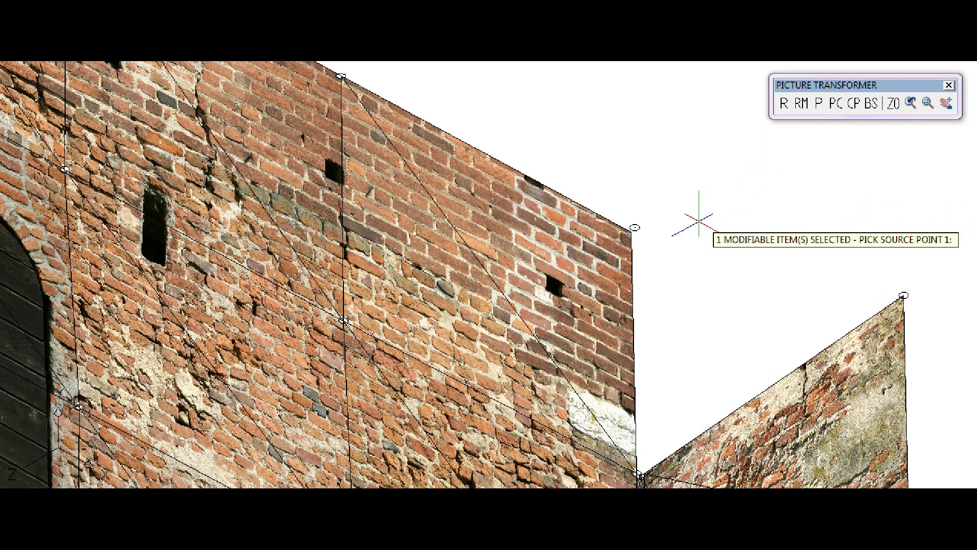
{"action": "left_click", "coordinate": [637, 234]}
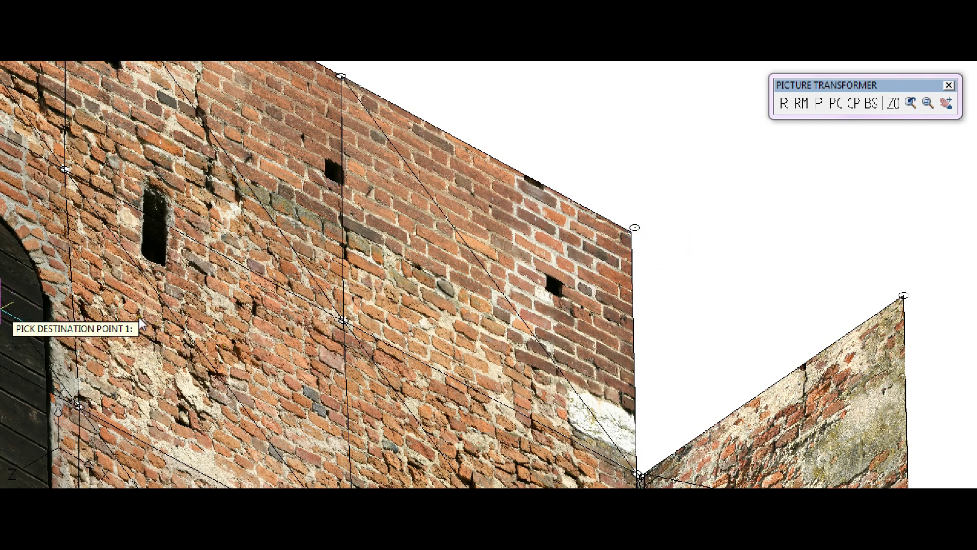
{"action": "type", "text": "di"}
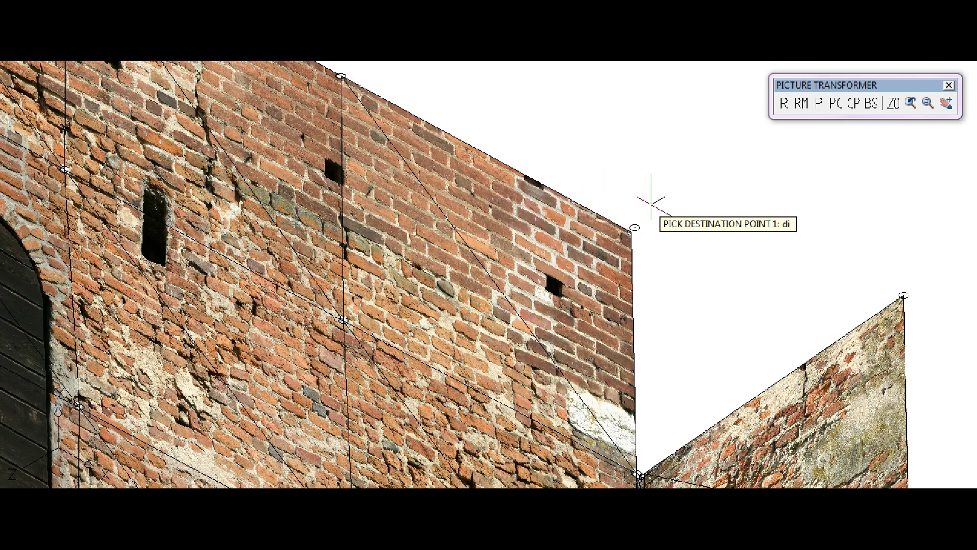
{"action": "left_click", "coordinate": [641, 222]}
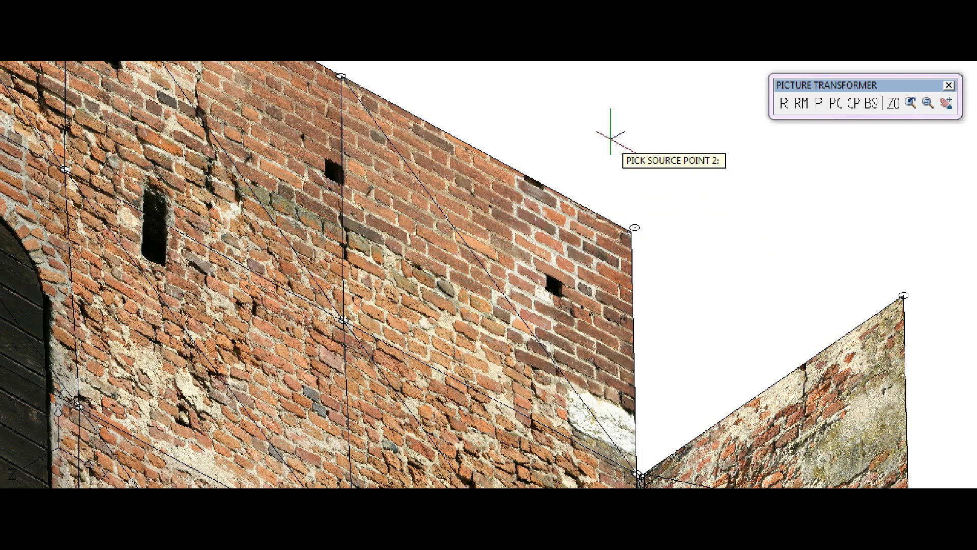
- Zoom in and pick the inner wall corner as both source and destination point 2
{"action": "scroll", "coordinate": [608, 129], "scroll_direction": "down", "scroll_amount": 1}
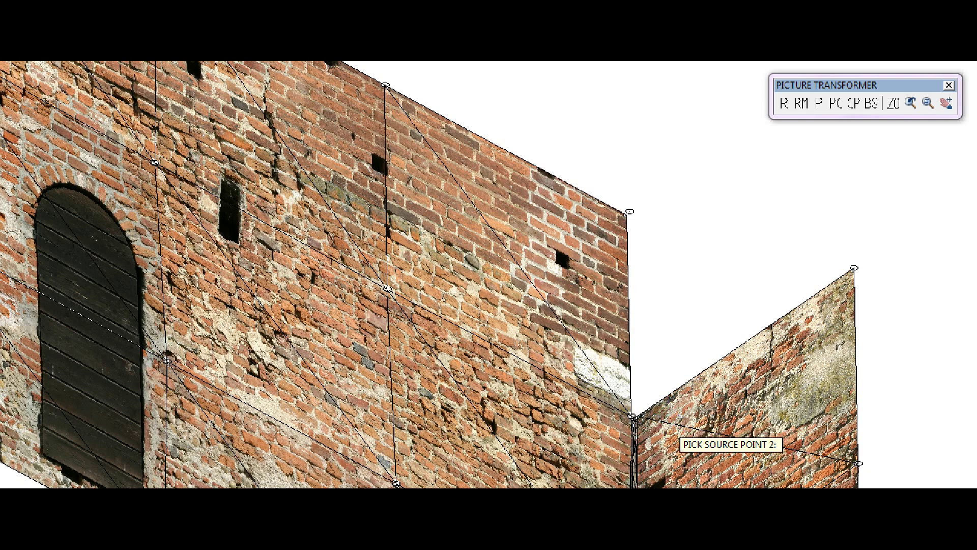
{"action": "scroll", "coordinate": [633, 414], "scroll_direction": "up", "scroll_amount": 1}
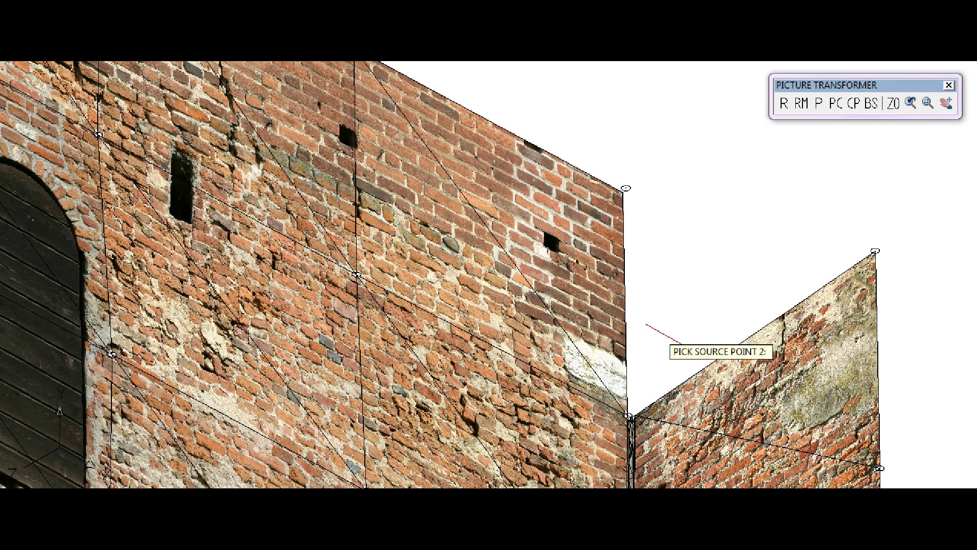
{"action": "scroll", "coordinate": [629, 416], "scroll_direction": "up", "scroll_amount": 1}
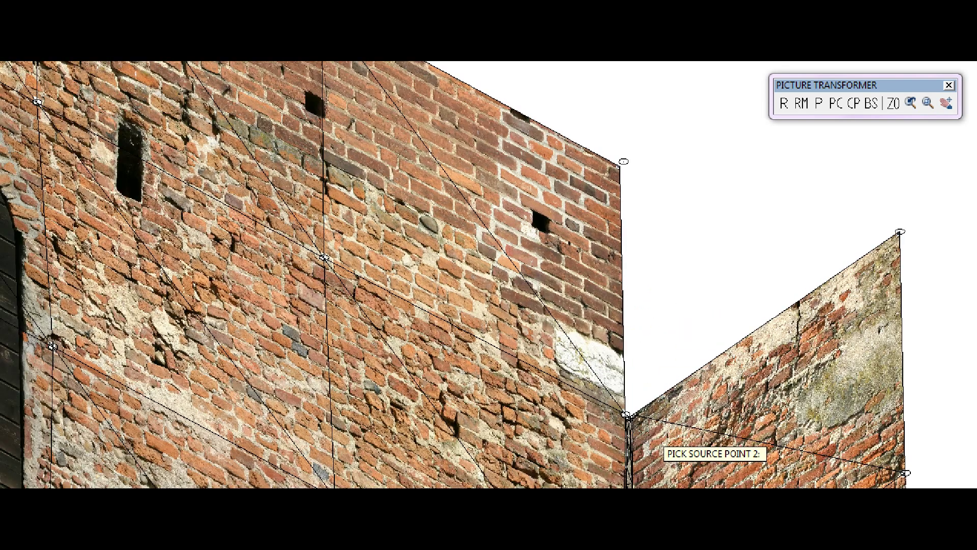
{"action": "scroll", "coordinate": [626, 416], "scroll_direction": "up", "scroll_amount": 1}
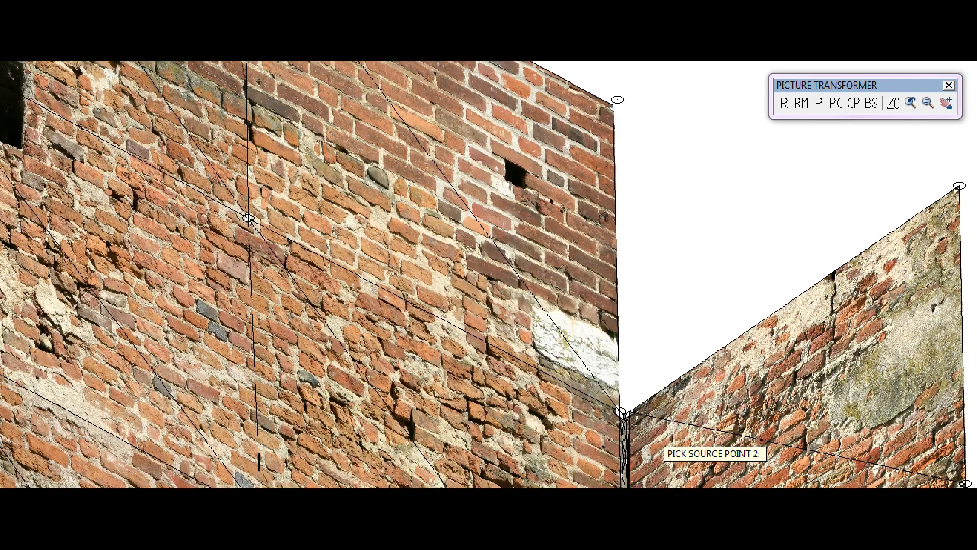
{"action": "scroll", "coordinate": [627, 416], "scroll_direction": "up", "scroll_amount": 1}
{"action": "scroll", "coordinate": [624, 414], "scroll_direction": "up", "scroll_amount": 1}
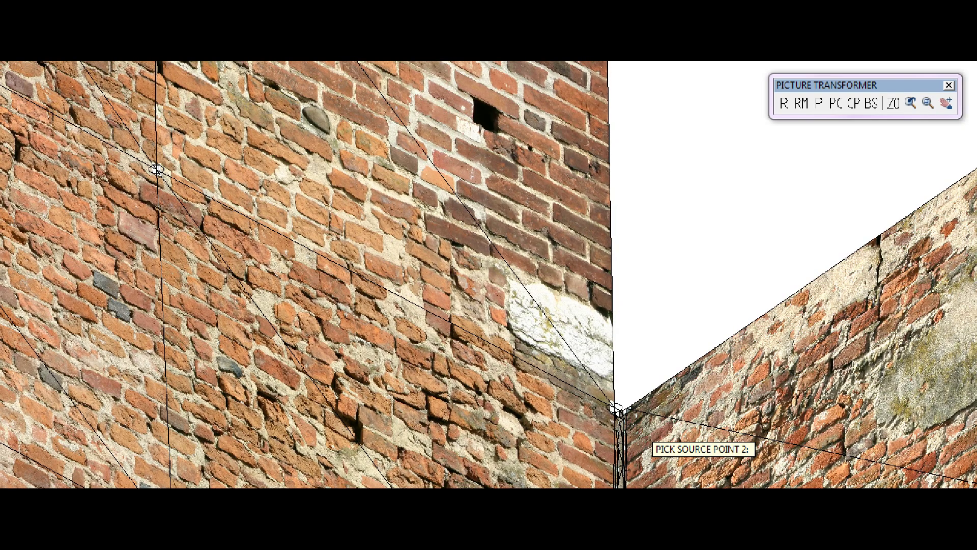
{"action": "scroll", "coordinate": [615, 407], "scroll_direction": "up", "scroll_amount": 1}
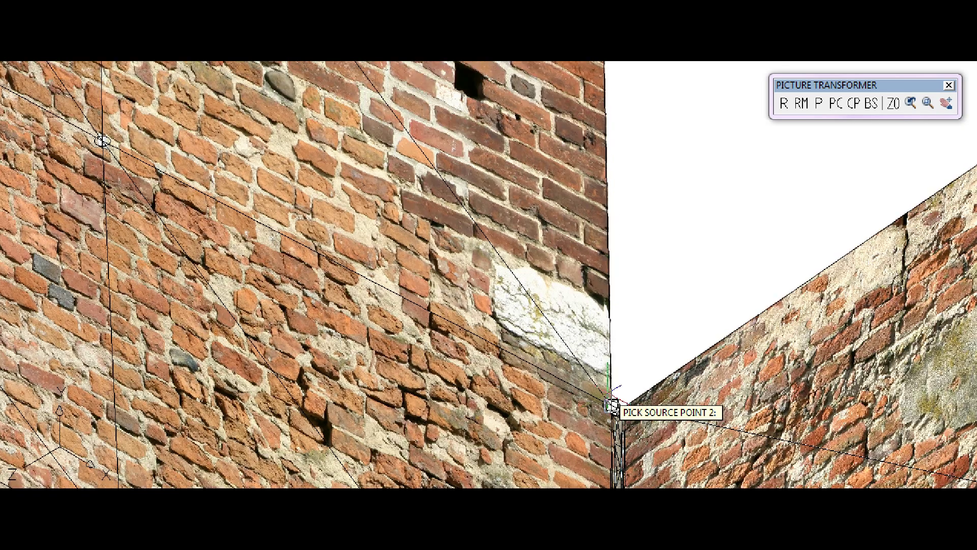
{"action": "left_click", "coordinate": [613, 406]}
{"action": "left_click", "coordinate": [614, 406]}
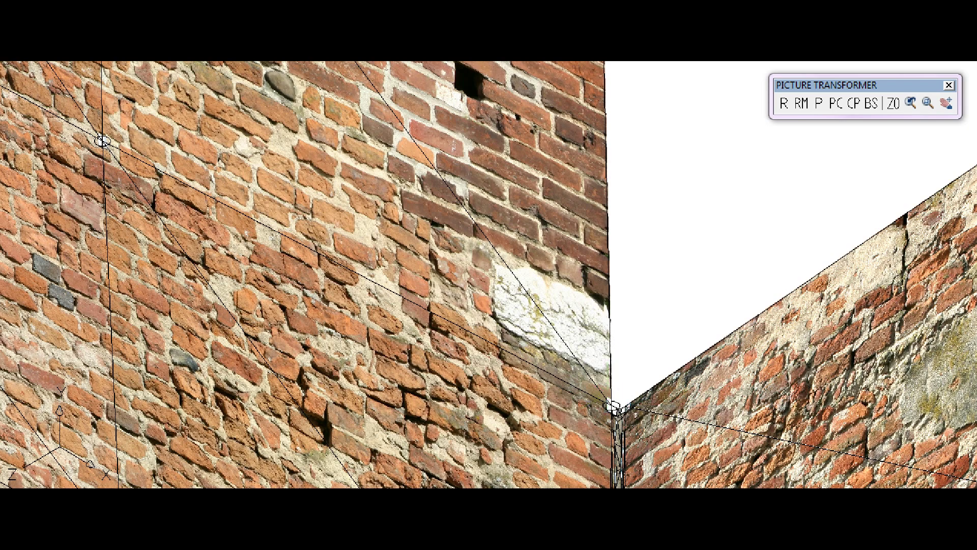
{"action": "scroll", "coordinate": [705, 440], "scroll_direction": "down", "scroll_amount": 1}
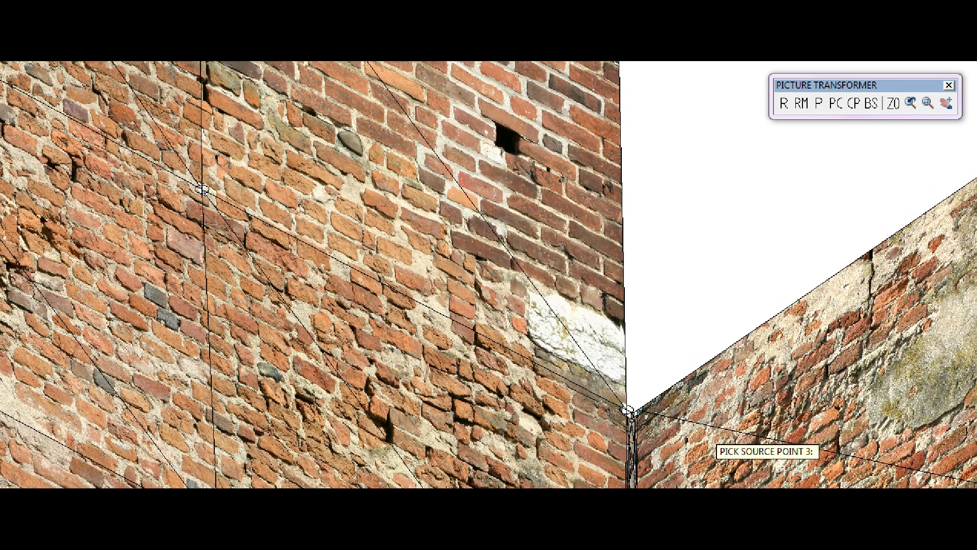
{"action": "scroll", "coordinate": [807, 468], "scroll_direction": "down", "scroll_amount": 2}
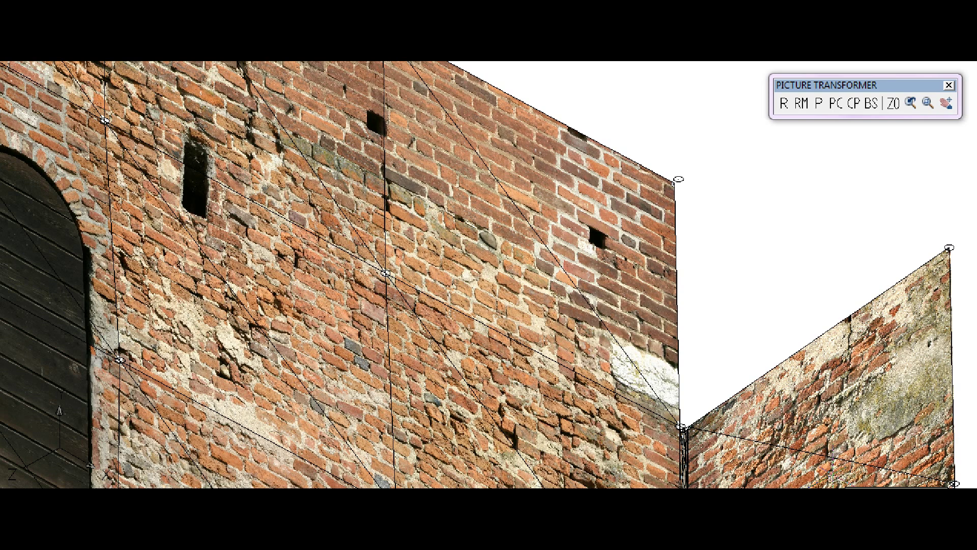
{"action": "scroll", "coordinate": [817, 473], "scroll_direction": "down", "scroll_amount": 1}
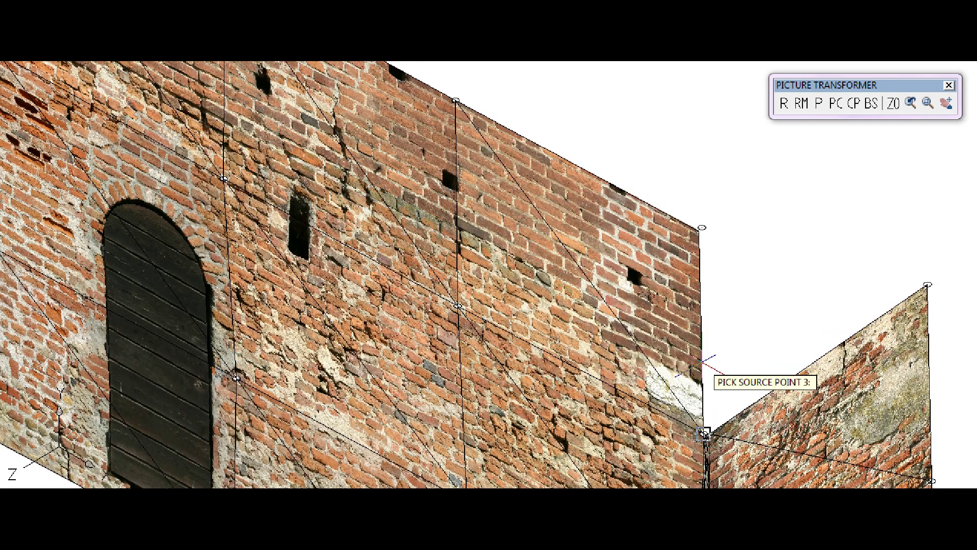
- Pick the corner as the third source point for the copy's rectification
{"action": "left_click", "coordinate": [705, 432]}
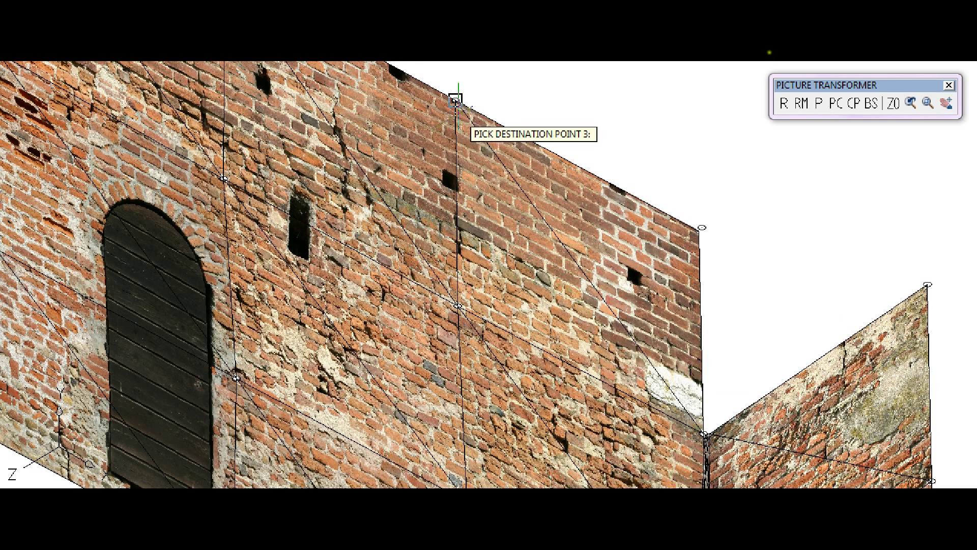